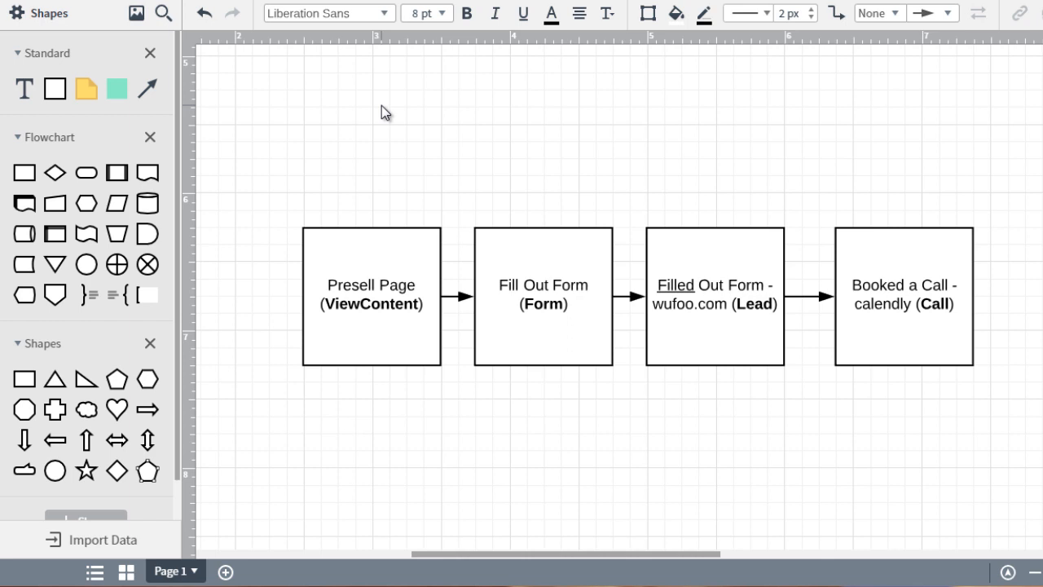
pyautogui.click(346, 256)
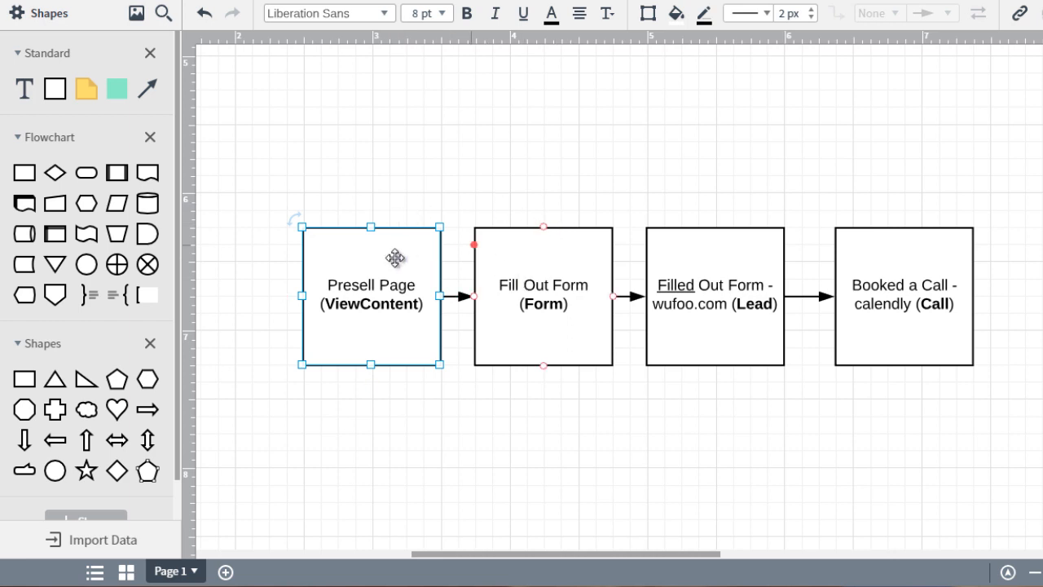
pyautogui.click(258, 249)
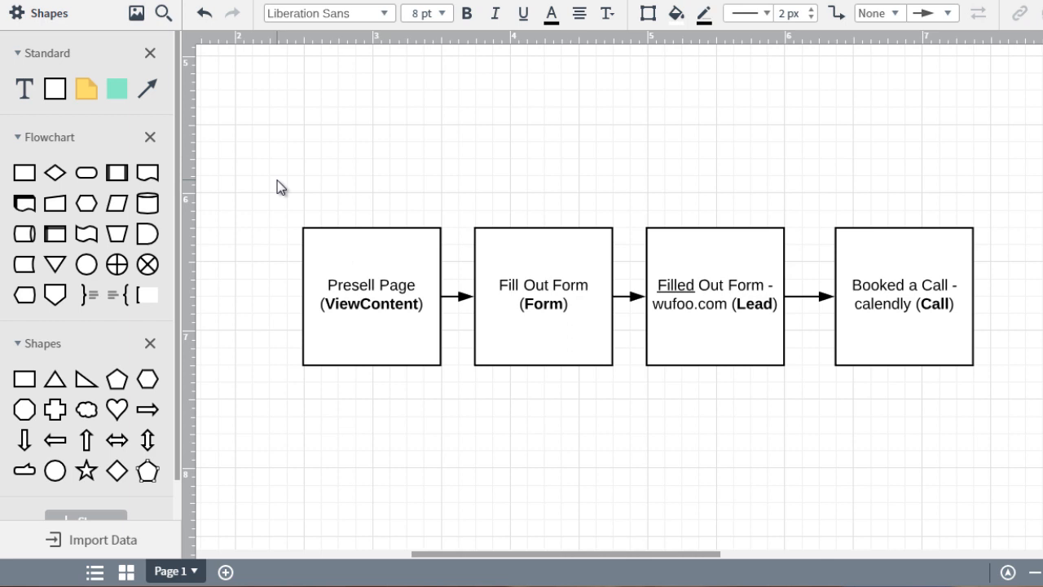
pyautogui.click(343, 242)
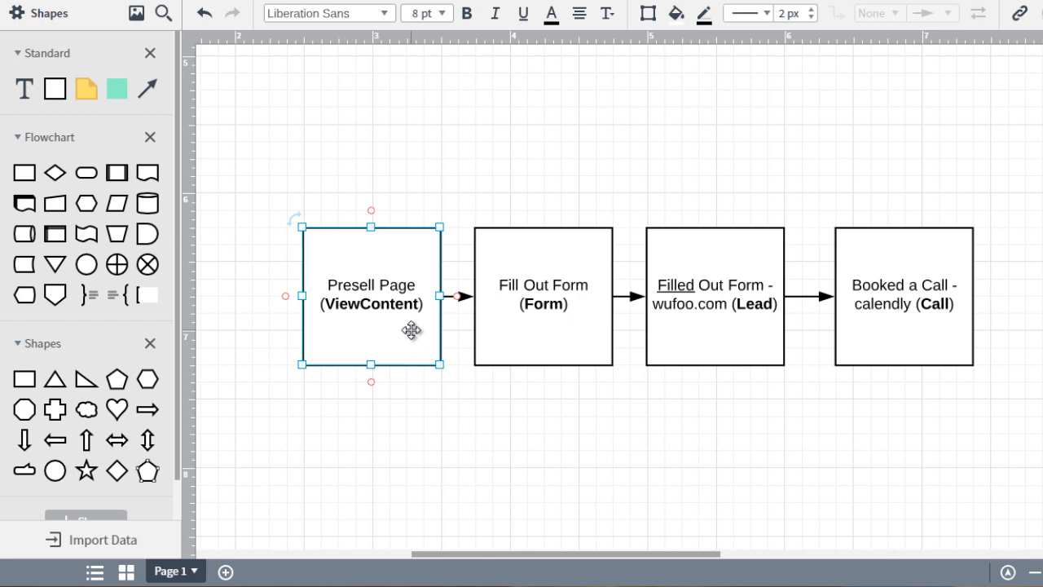
# Remove "wufoo.com" from the Filled Out Form box and add it on its own line in the Fill Out Form box.
pyautogui.click(493, 296)
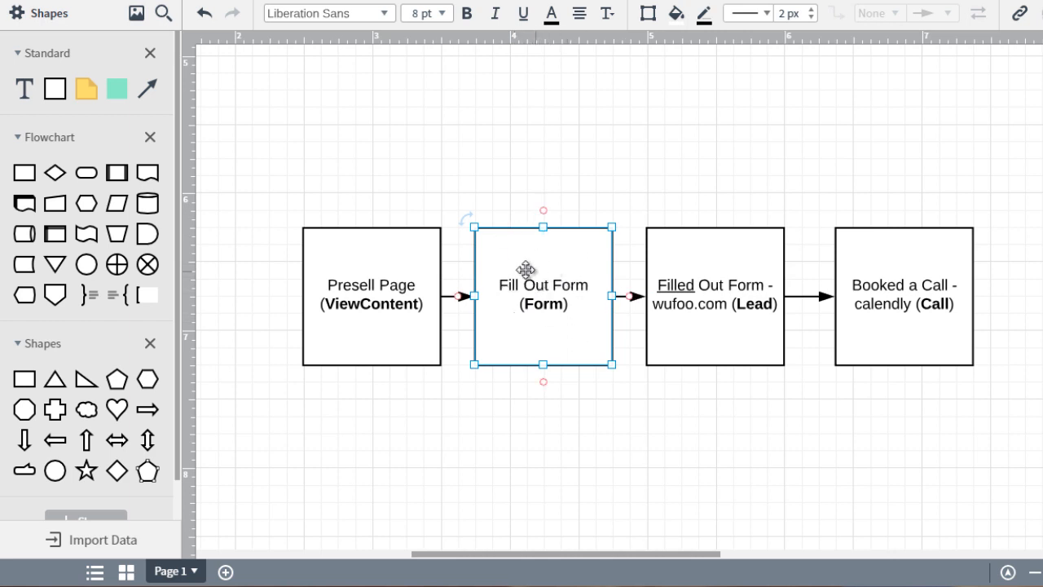
pyautogui.hotkey('ctrl', 'z')
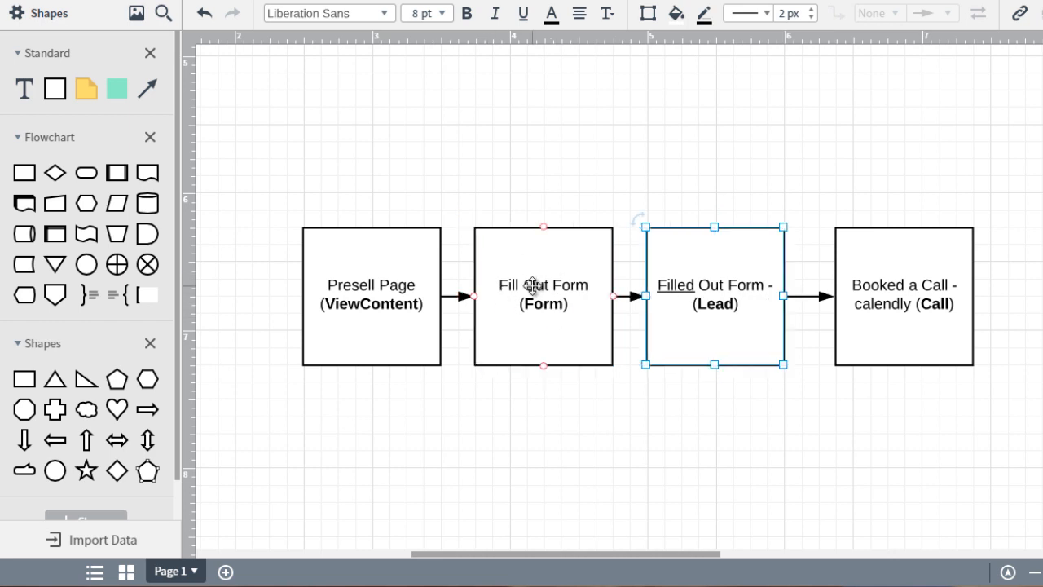
pyautogui.doubleClick(551, 287)
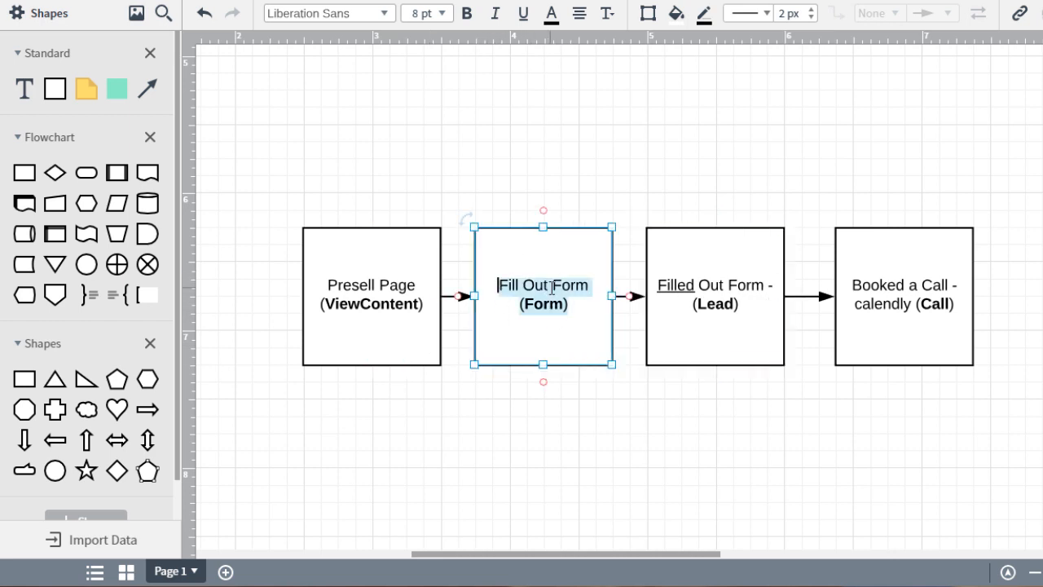
pyautogui.click(591, 287)
pyautogui.press('Right')
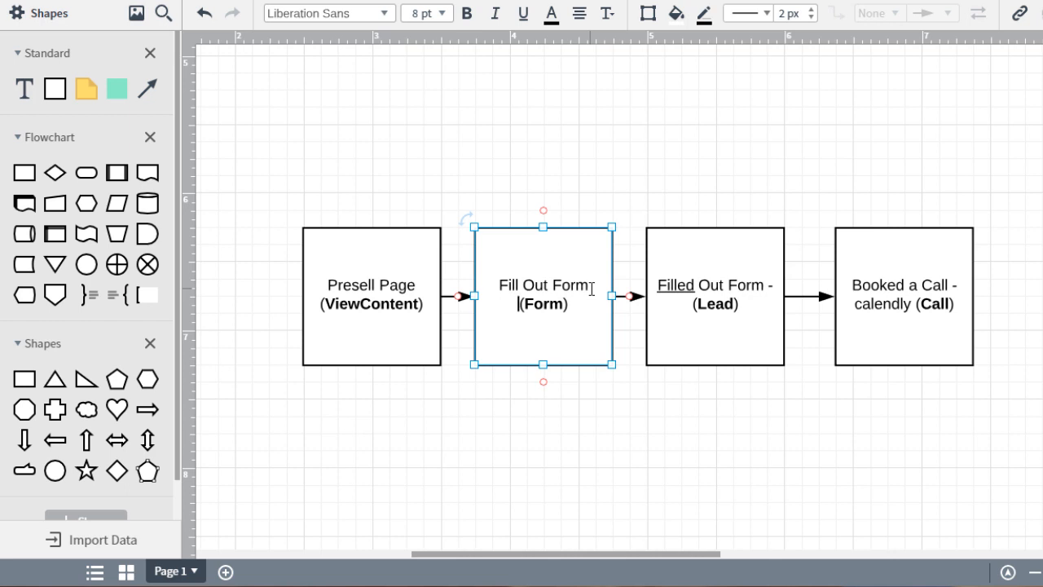
pyautogui.write('wufoo.com')
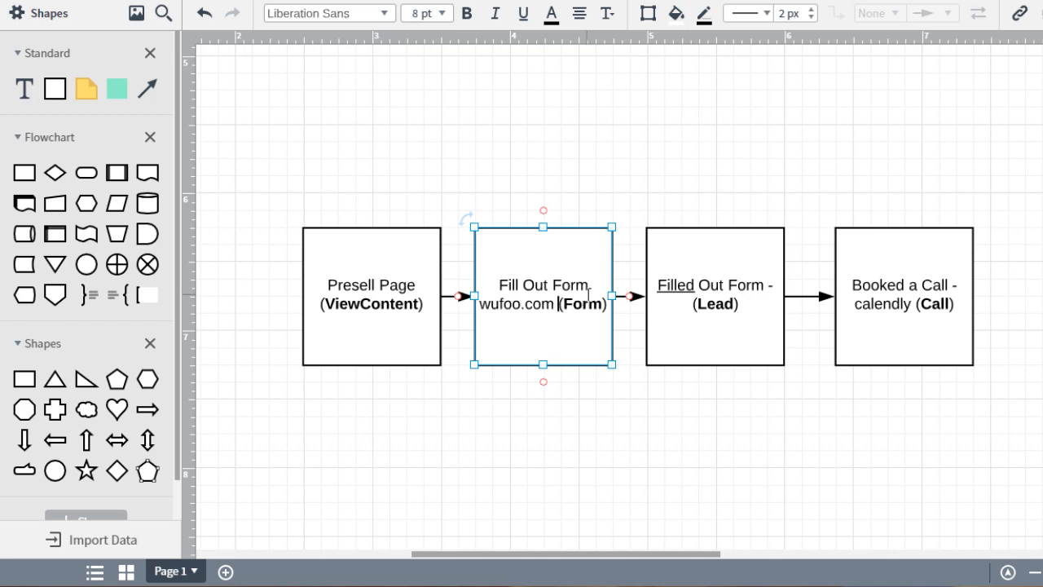
pyautogui.press('Return')
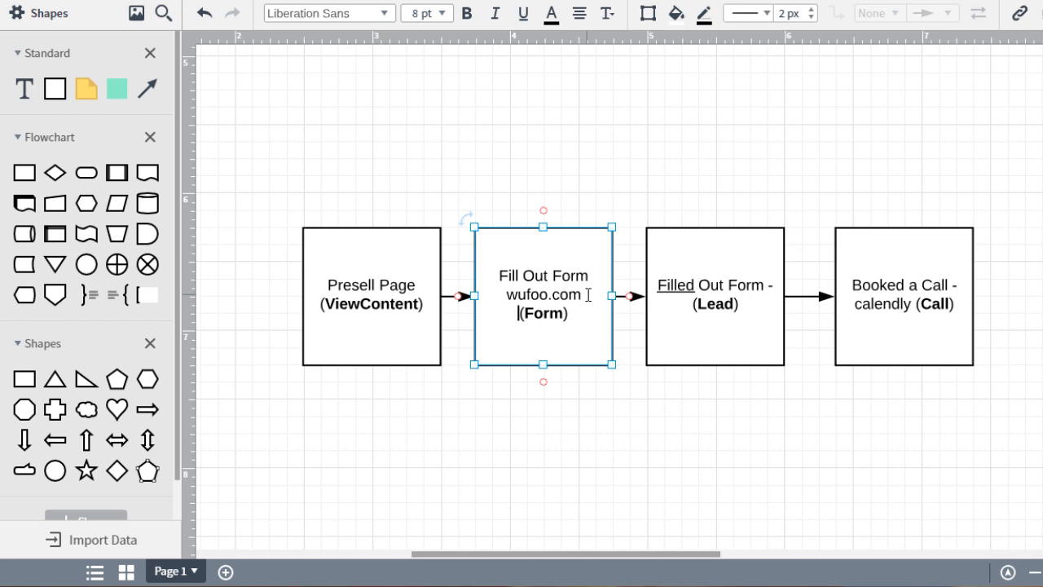
pyautogui.click(524, 174)
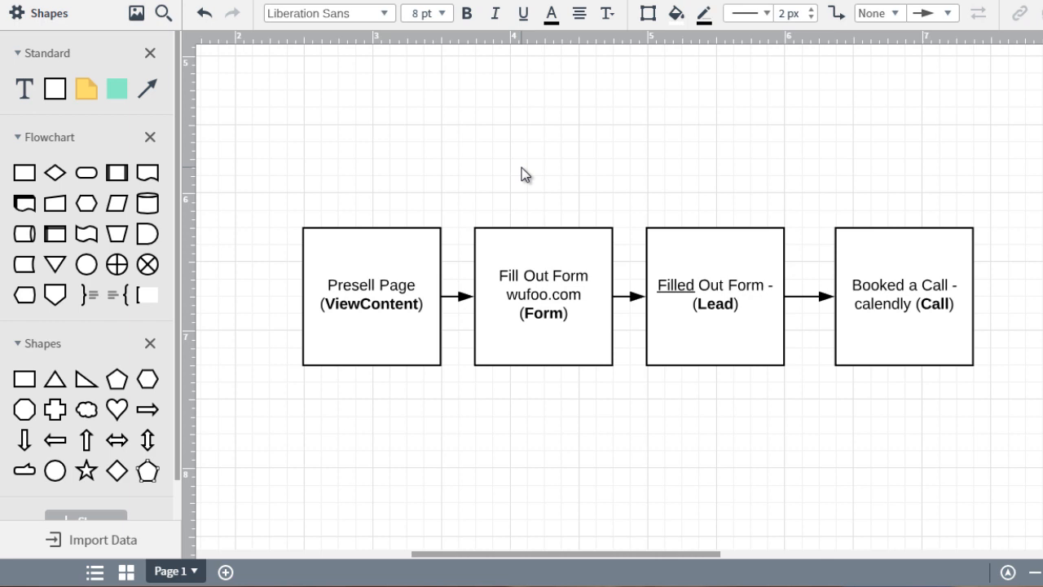
pyautogui.click(537, 312)
pyautogui.doubleClick(537, 313)
pyautogui.click(527, 313)
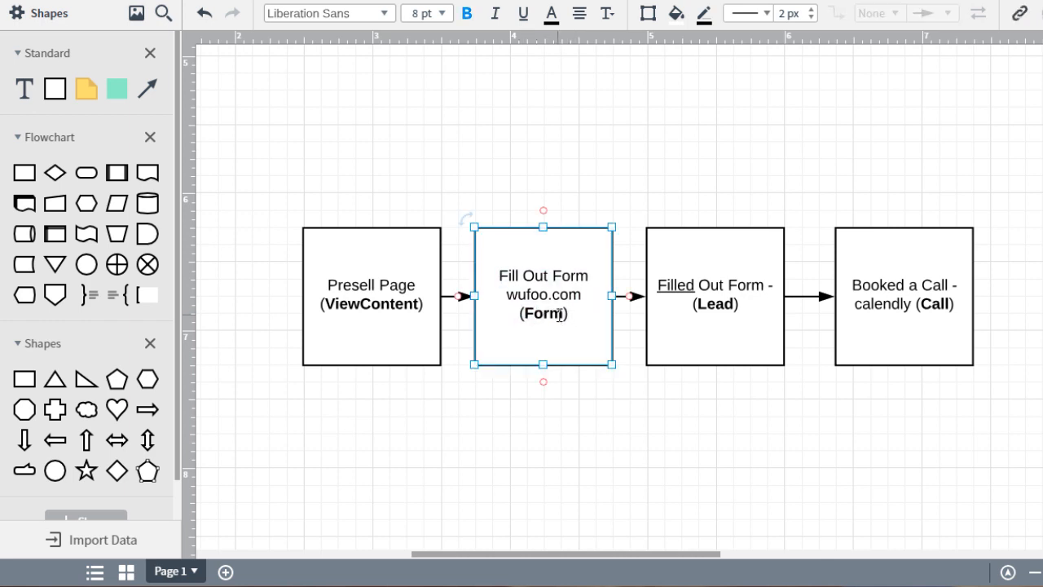
pyautogui.doubleClick(559, 315)
pyautogui.click(495, 133)
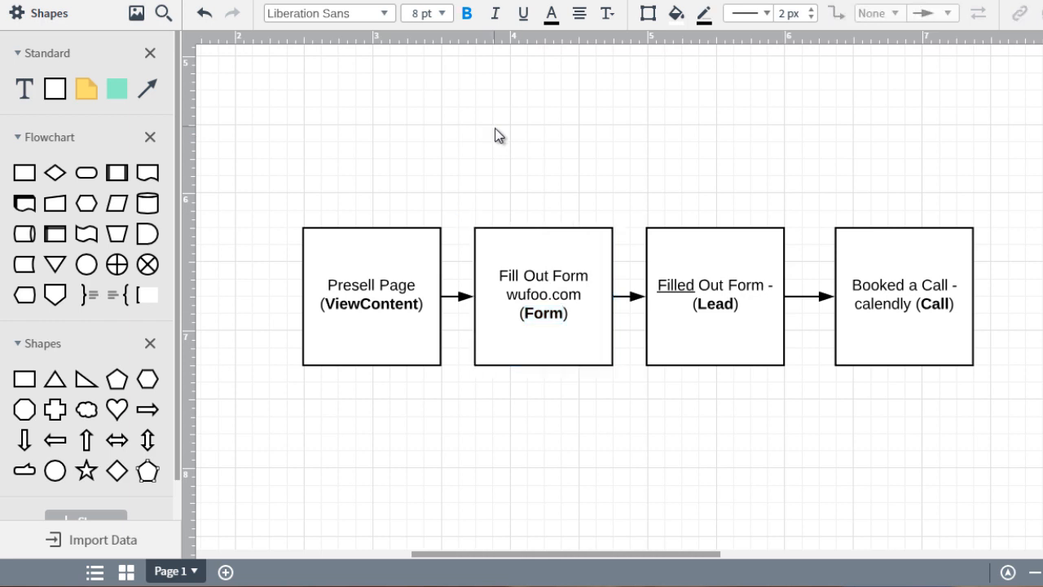
pyautogui.click(564, 340)
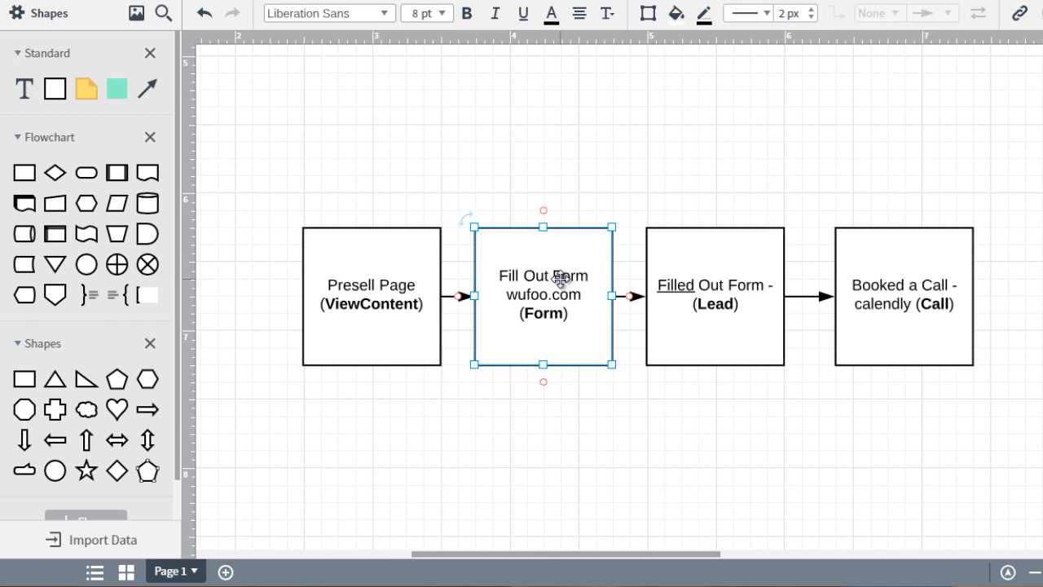
pyautogui.click(739, 279)
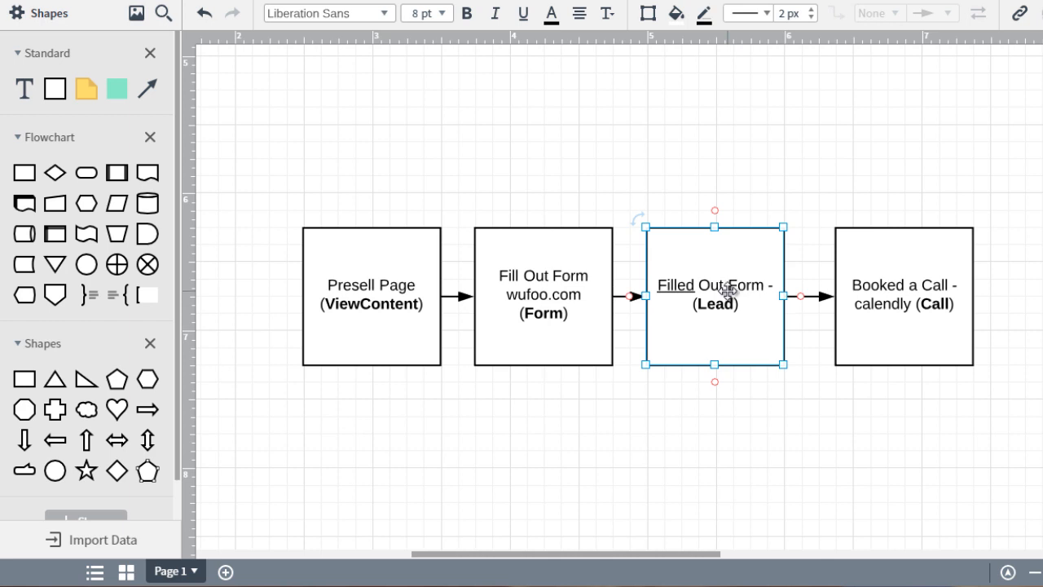
pyautogui.doubleClick(712, 305)
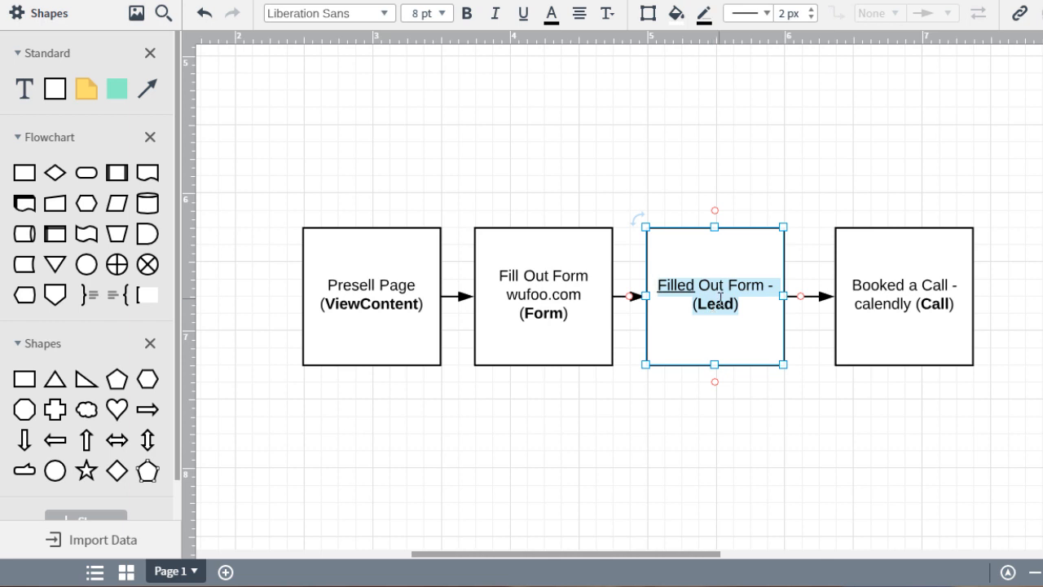
pyautogui.click(736, 304)
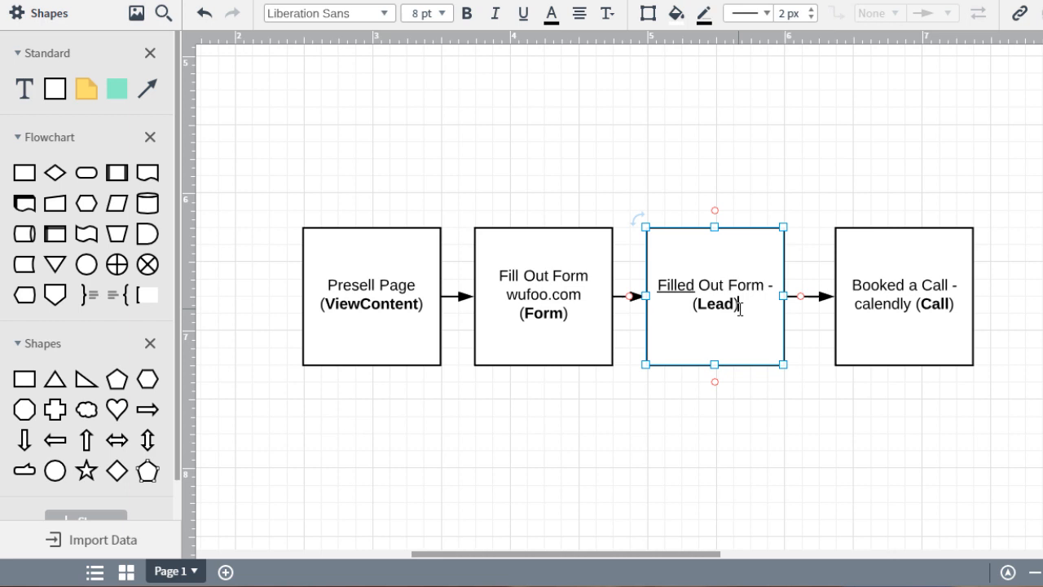
pyautogui.click(877, 124)
pyautogui.click(746, 274)
pyautogui.click(921, 249)
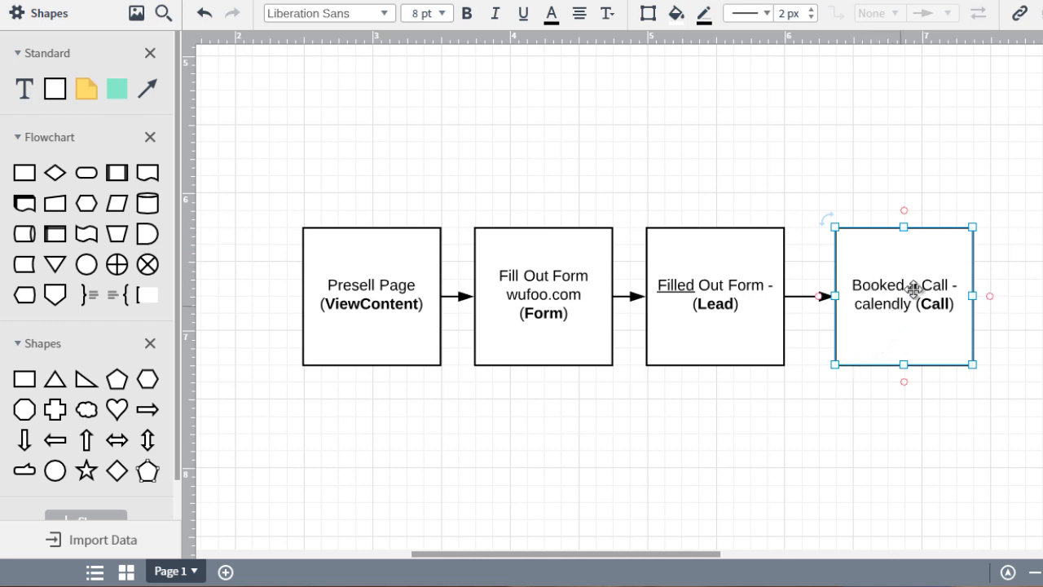
pyautogui.click(1029, 199)
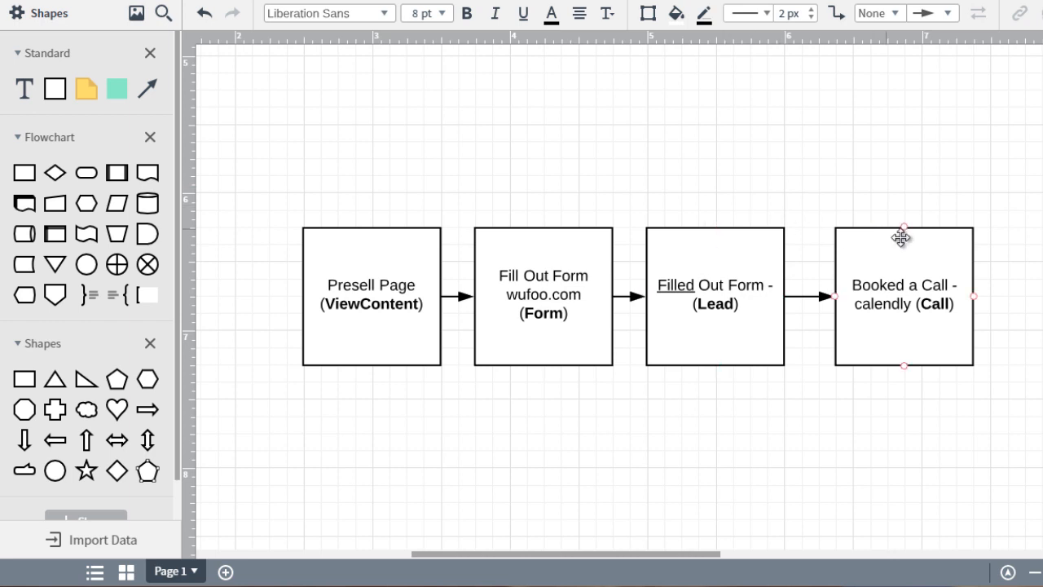
pyautogui.click(665, 283)
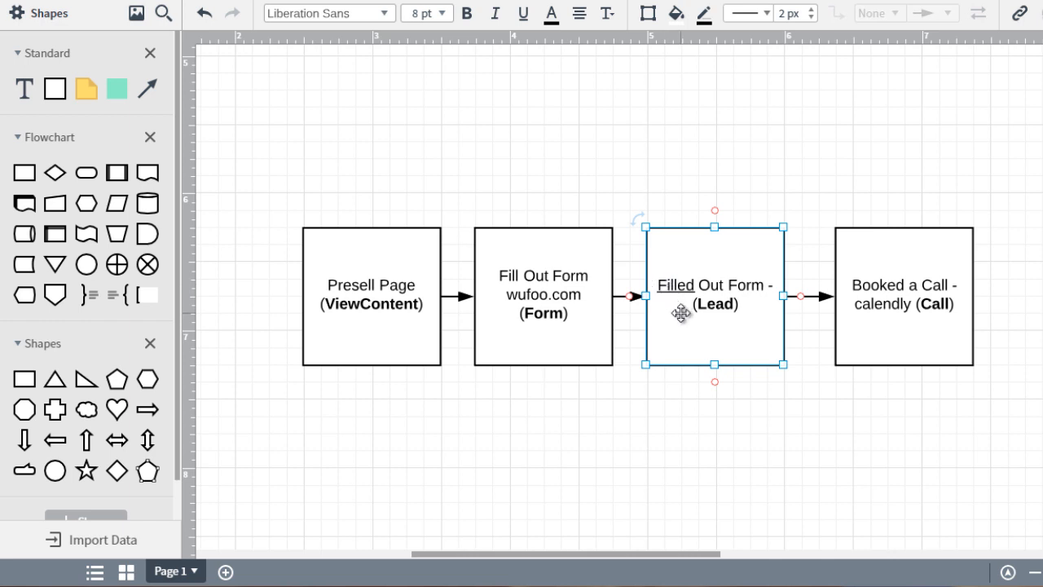
pyautogui.scroll(-2, 682, 313)
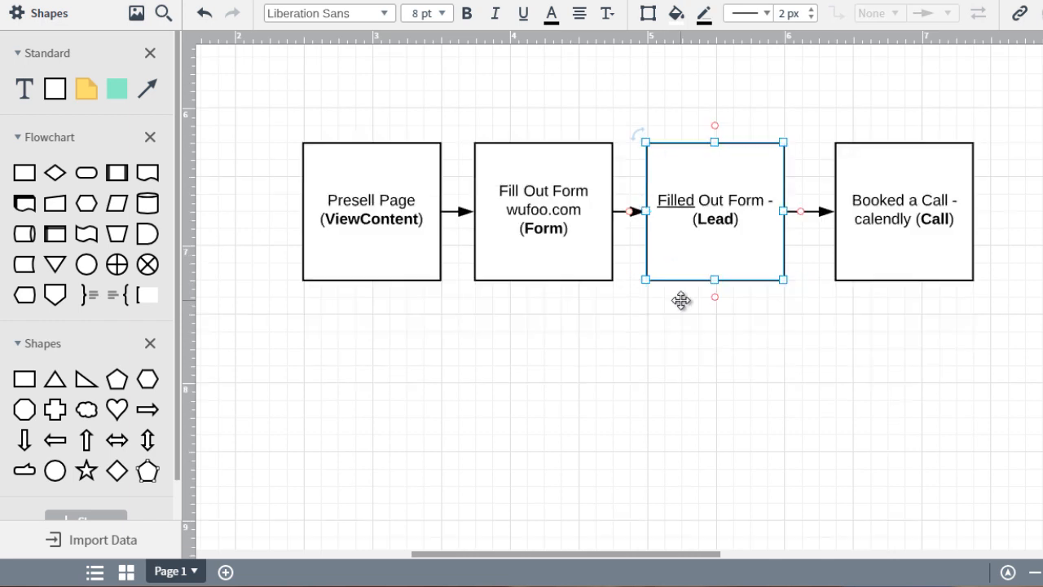
pyautogui.click(386, 245)
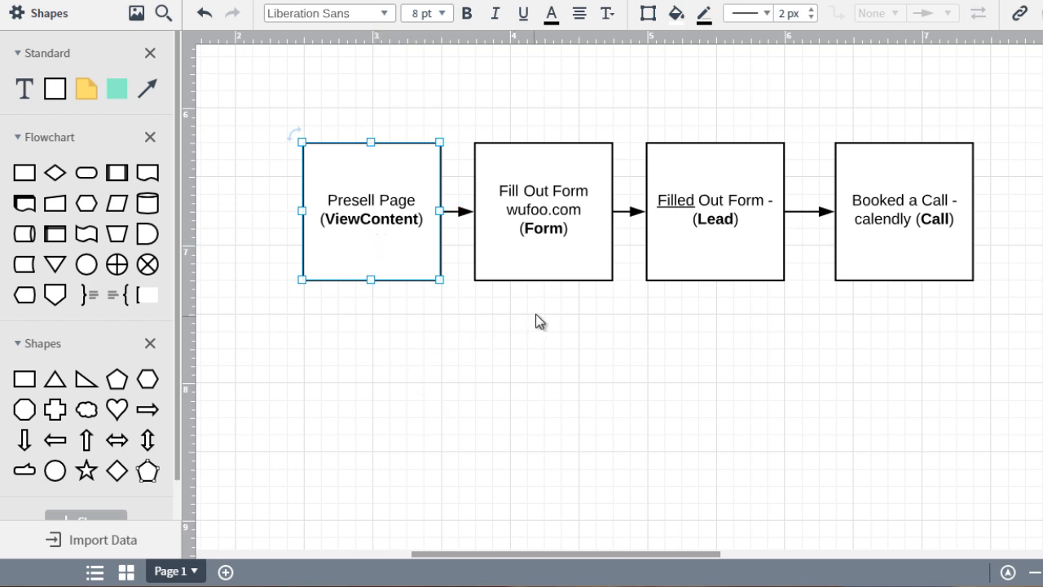
pyautogui.click(570, 249)
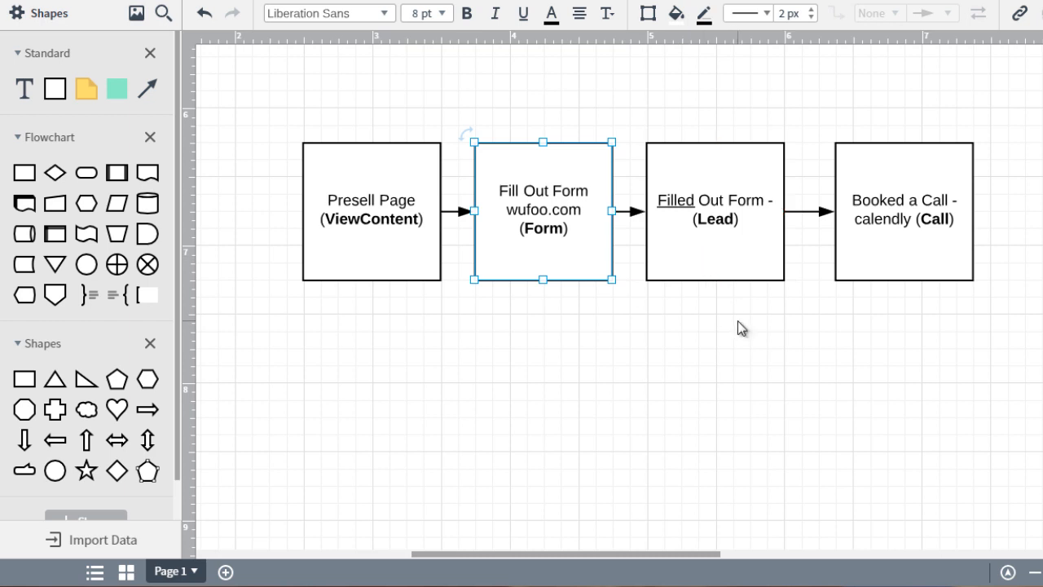
pyautogui.click(915, 199)
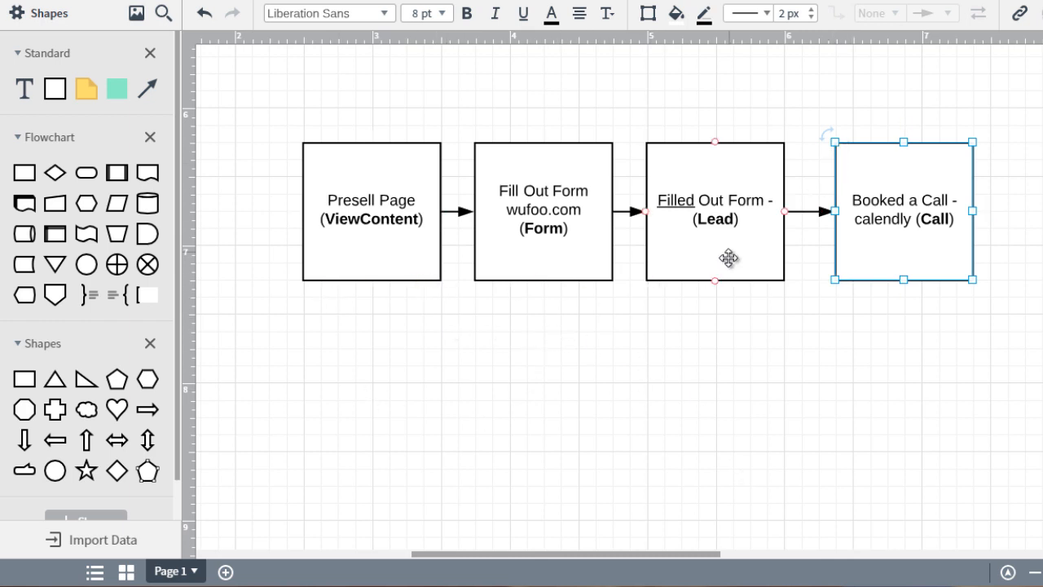
pyautogui.click(996, 276)
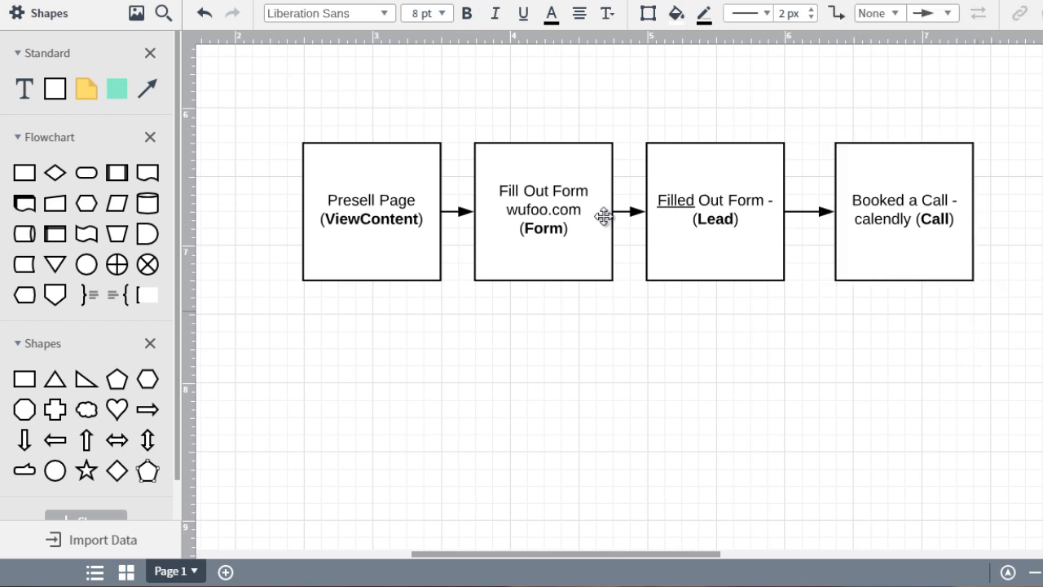
pyautogui.click(371, 199)
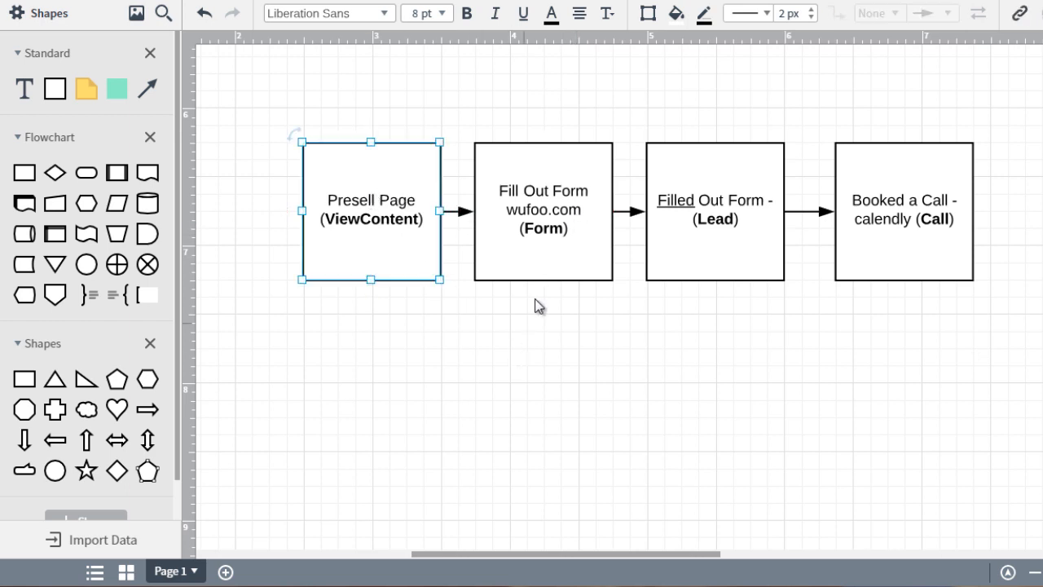
pyautogui.click(551, 236)
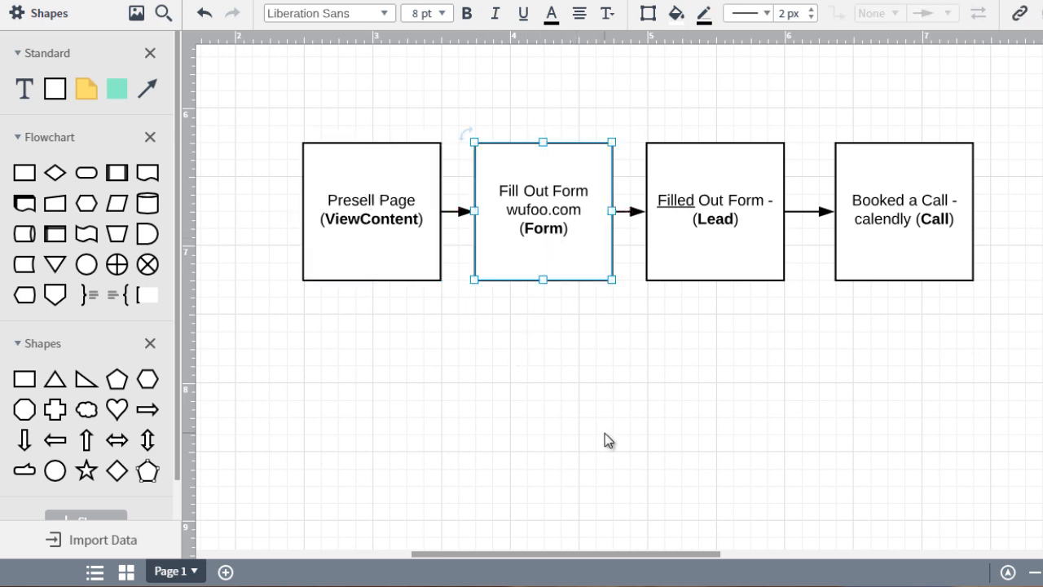
pyautogui.moveTo(244, 87); pyautogui.dragTo(772, 322)
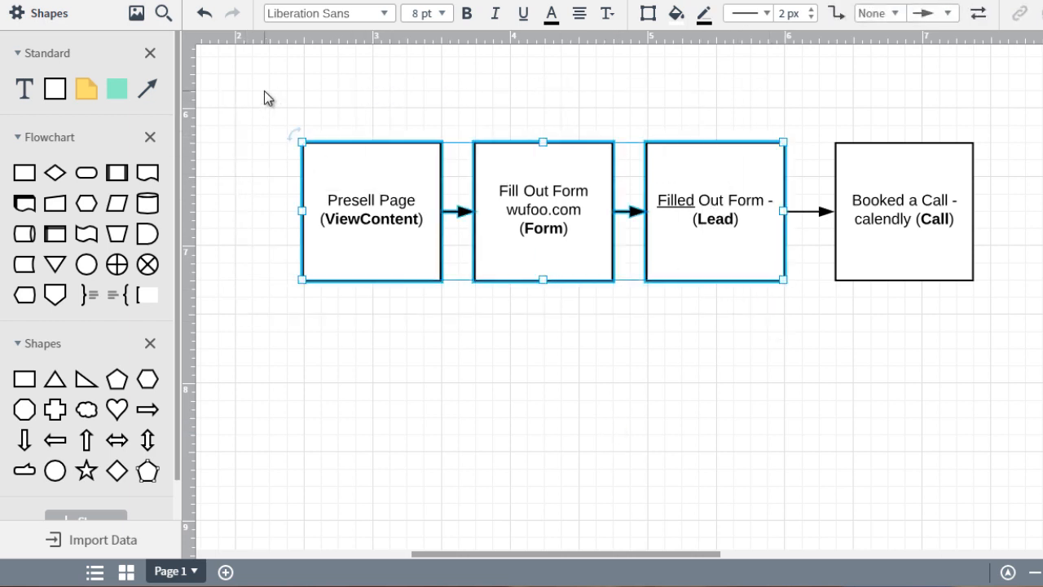
pyautogui.click(591, 349)
pyautogui.moveTo(264, 90); pyautogui.dragTo(1030, 399)
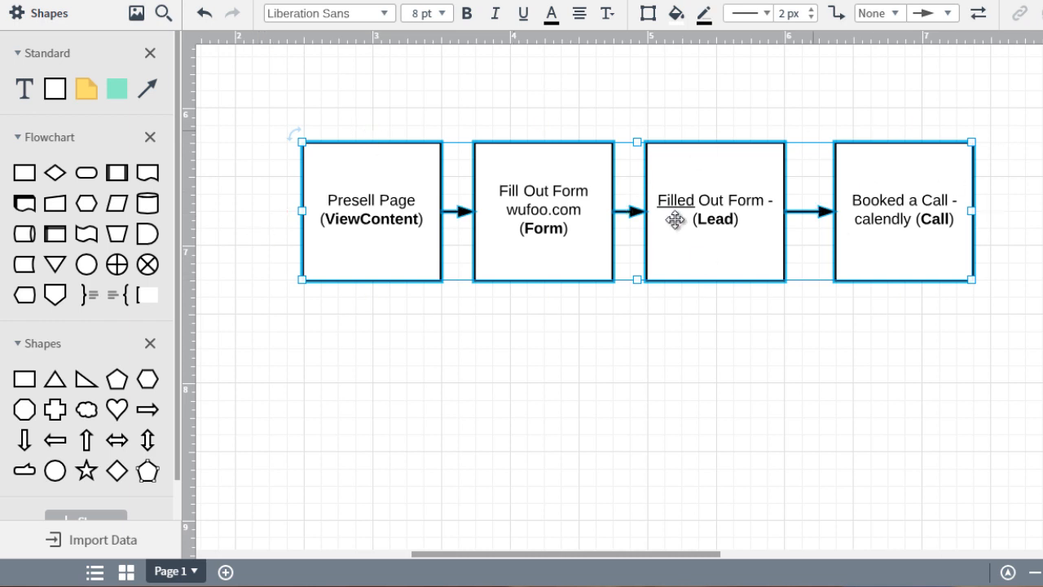
pyautogui.click(257, 114)
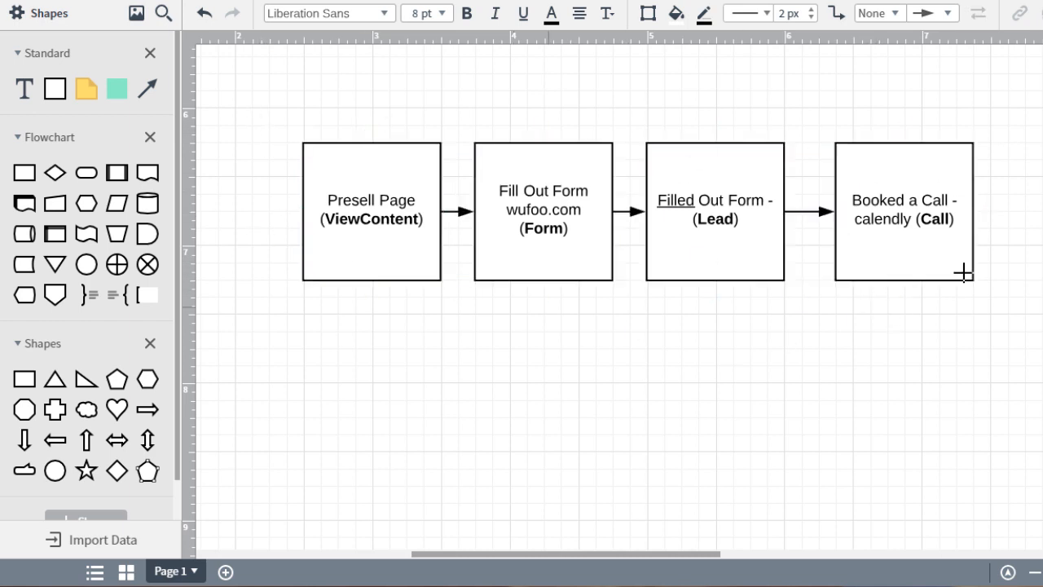
pyautogui.moveTo(1021, 90); pyautogui.dragTo(793, 345)
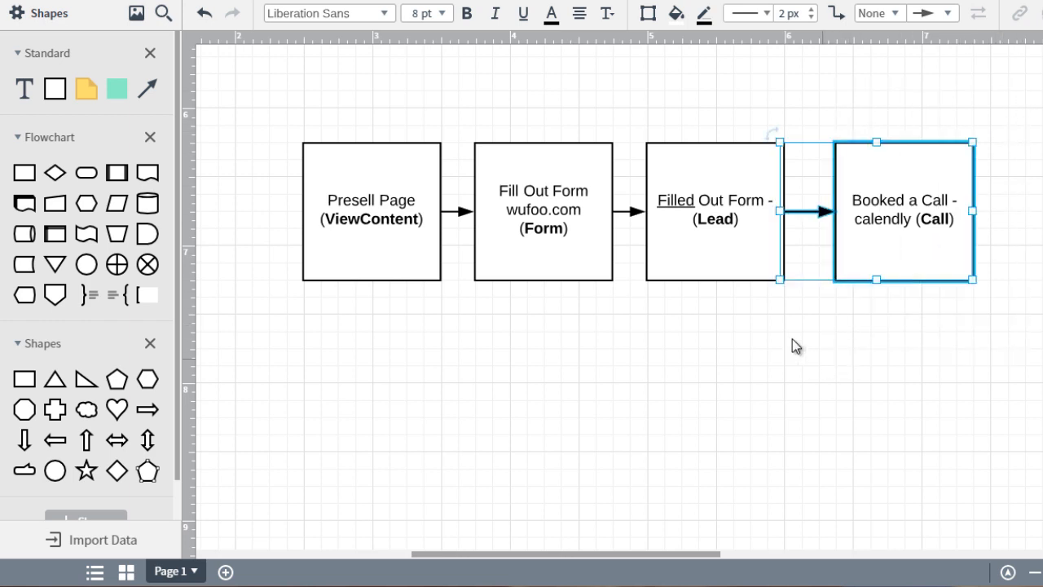
pyautogui.moveTo(240, 106); pyautogui.dragTo(817, 363)
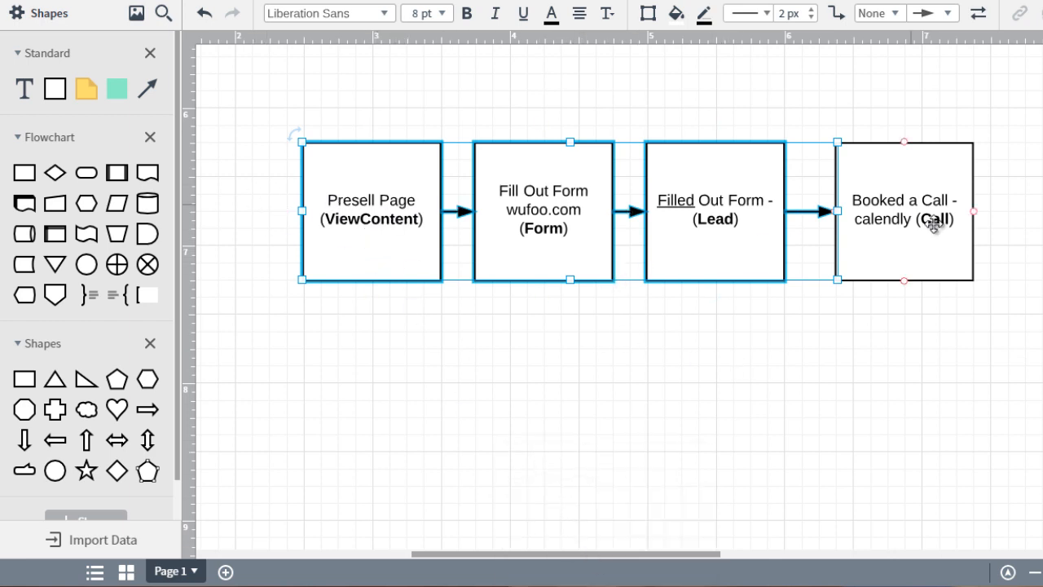
# Switch to Notepad, examine the ViewContent event name in the first Facebook pixel code block, and return to the flowchart.
pyautogui.click(611, 586)
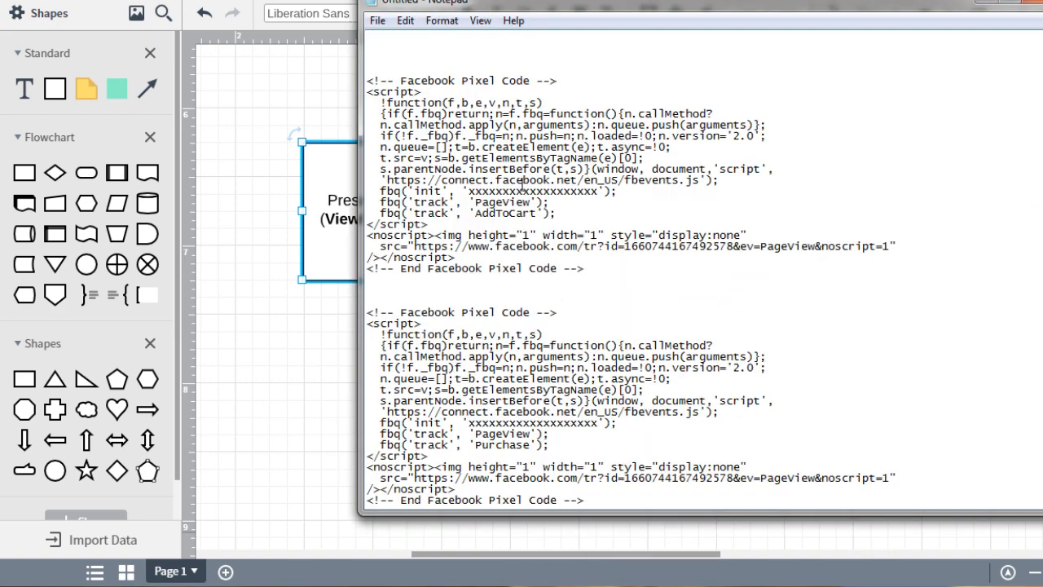
pyautogui.scroll(6, 521, 185)
pyautogui.scroll(-3, 512, 235)
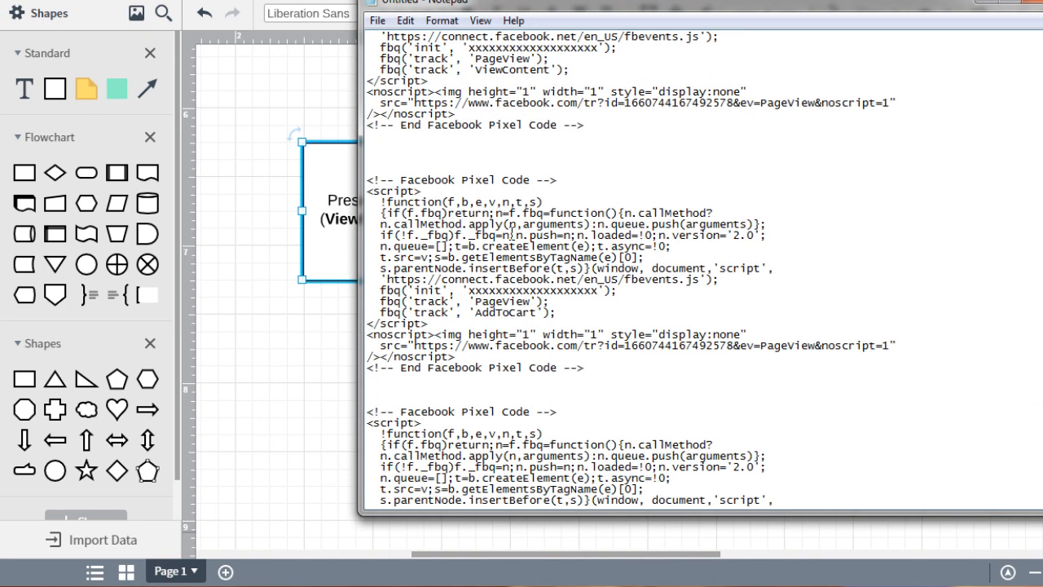
pyautogui.scroll(3, 518, 155)
pyautogui.moveTo(530, 159); pyautogui.dragTo(550, 170)
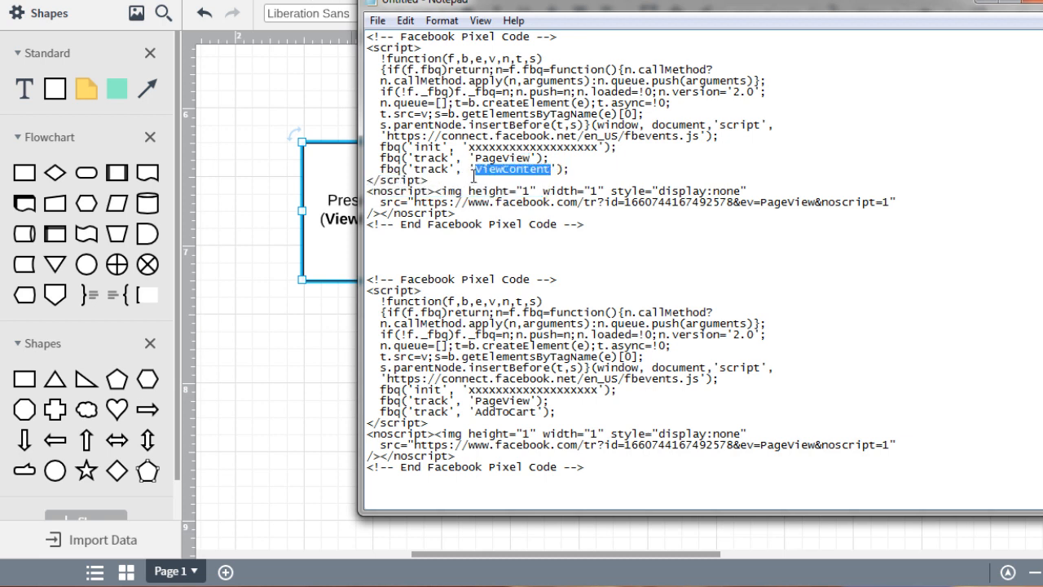
pyautogui.click(217, 237)
pyautogui.click(216, 237)
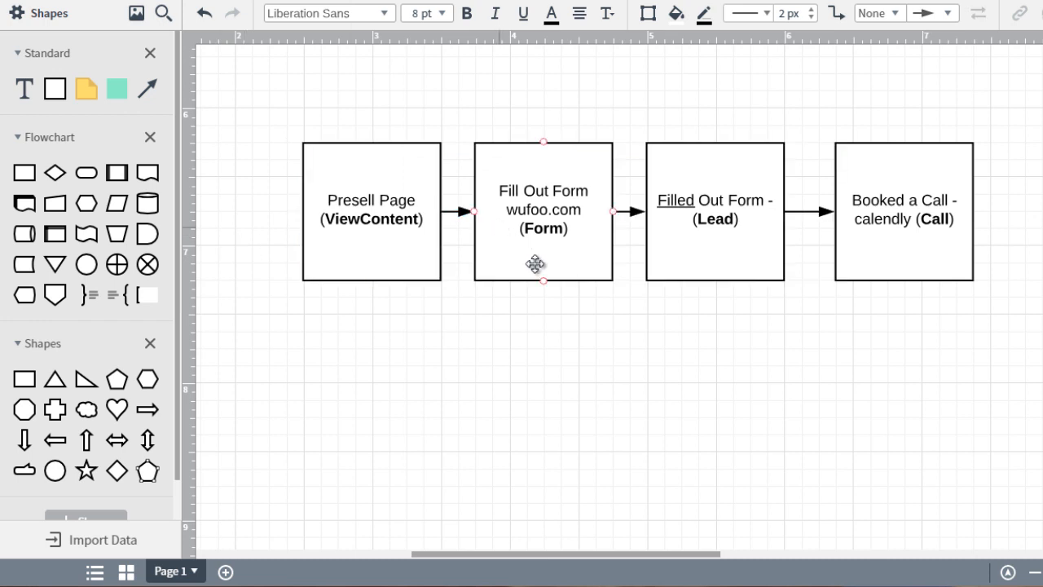